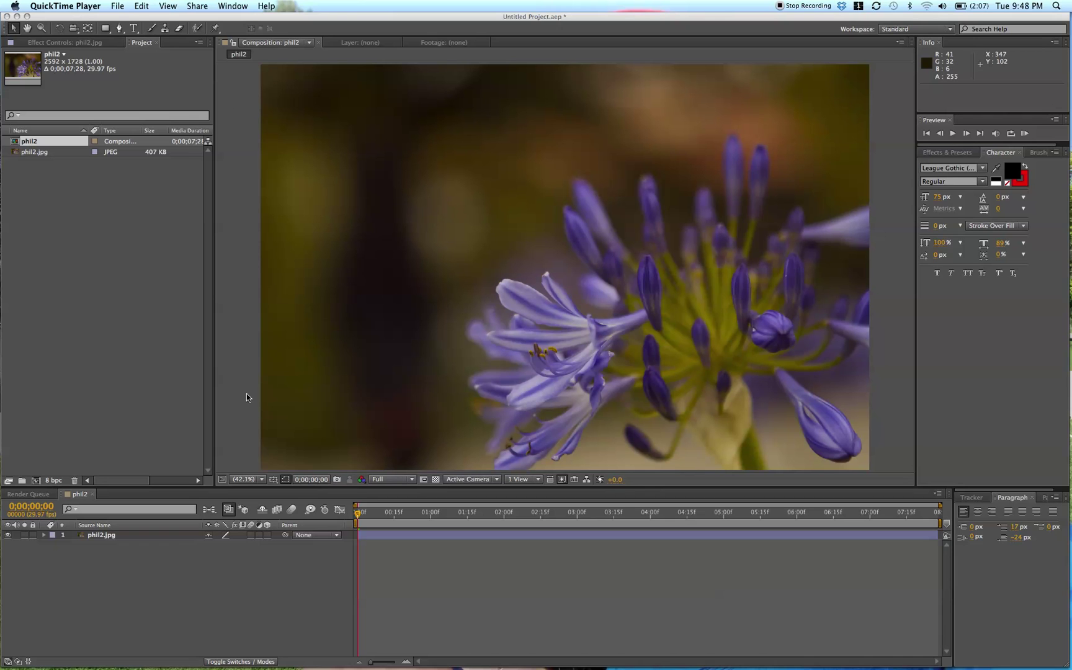
# Step: Bring After Effects forward and move the current time to 0;00;00;12
pyautogui.click(392, 519)
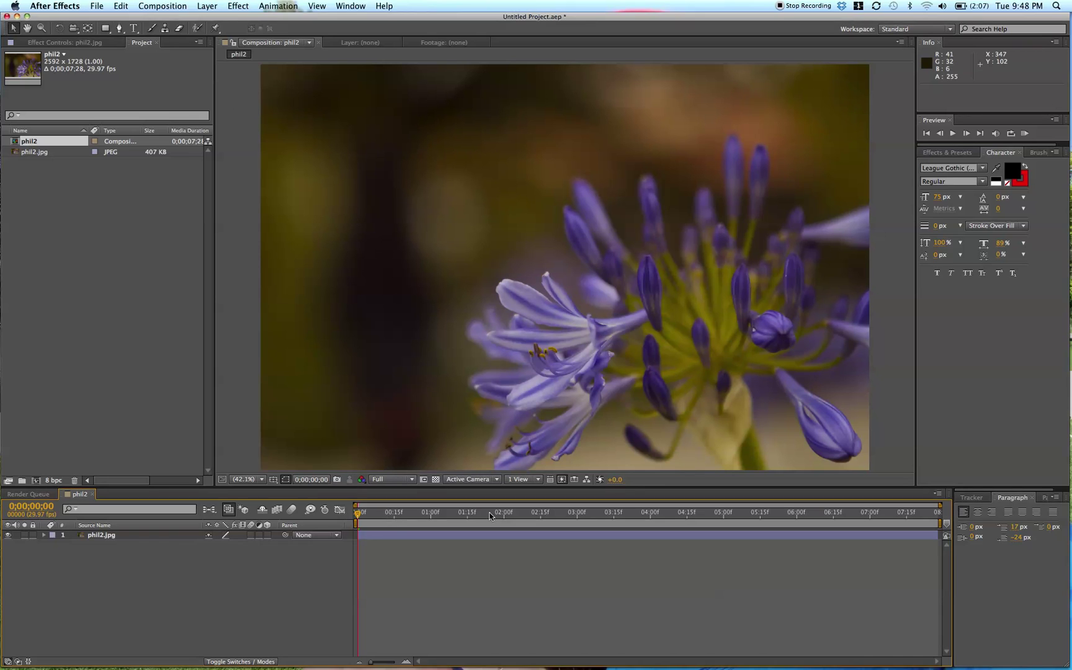
pyautogui.moveTo(480, 513); pyautogui.dragTo(386, 527)
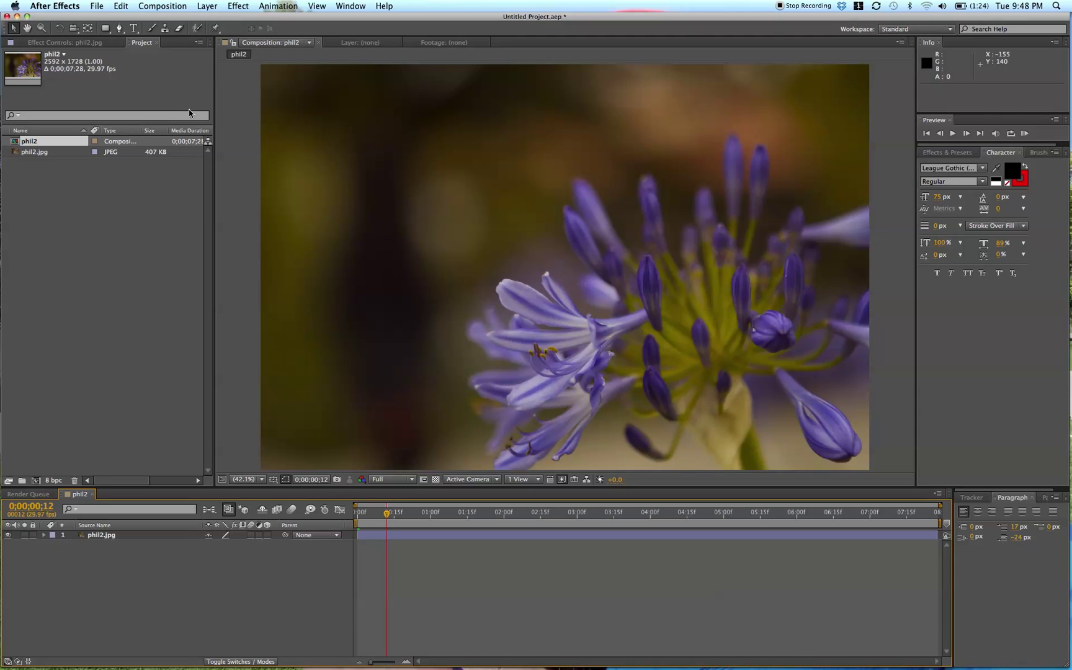
# Step: Create a 2592×1728 black solid layer, Black Solid 1, above the flower photo
pyautogui.click(208, 6)
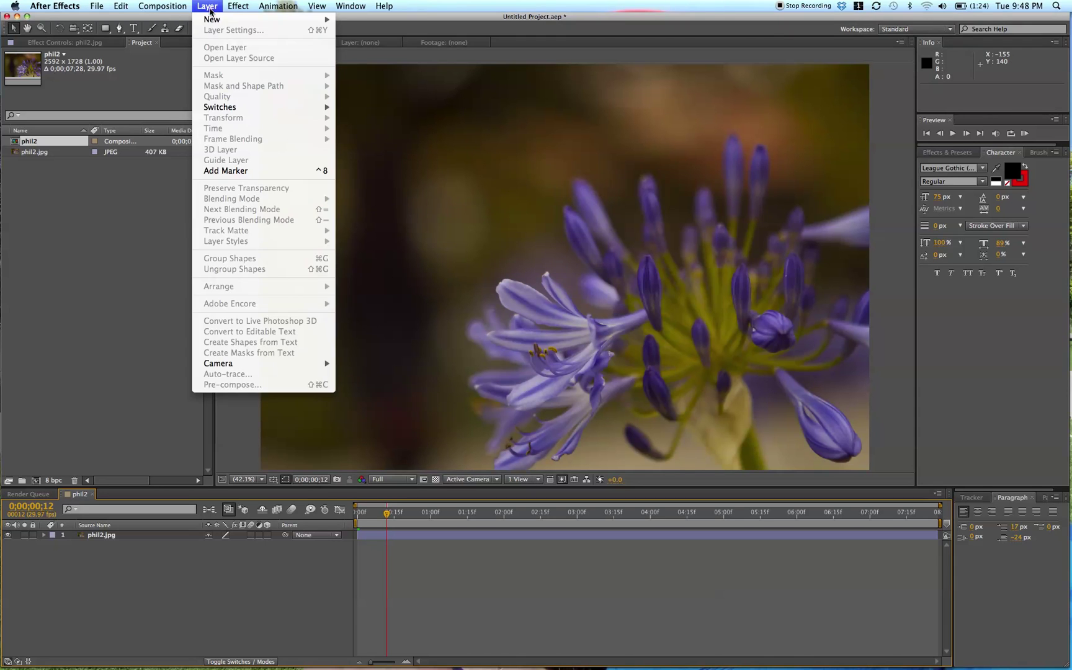
pyautogui.moveTo(212, 22)
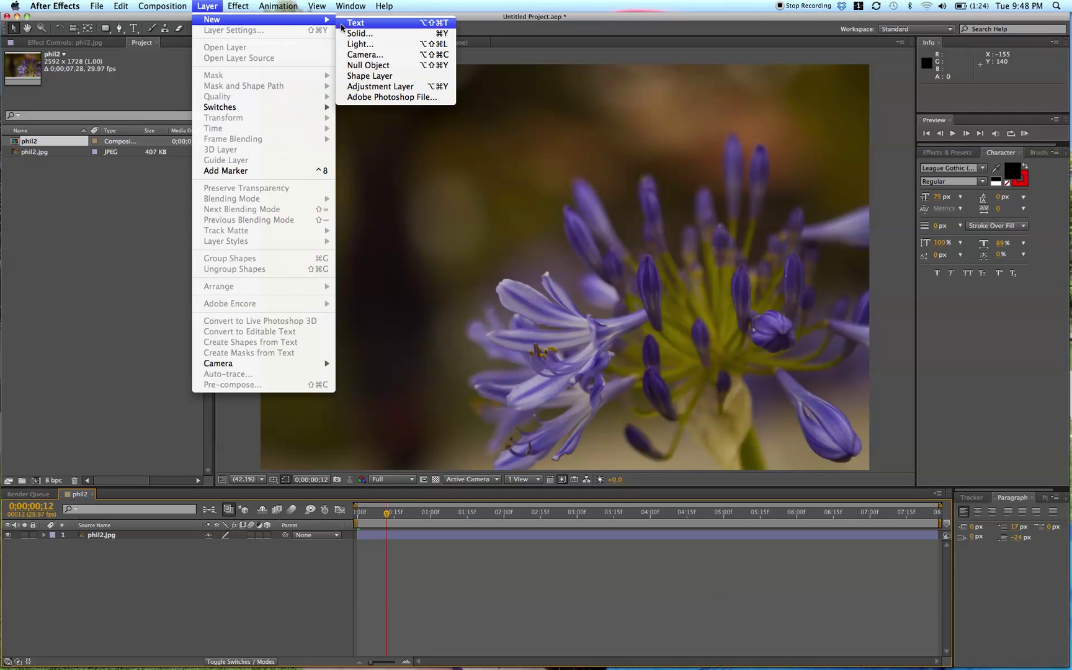
pyautogui.click(360, 33)
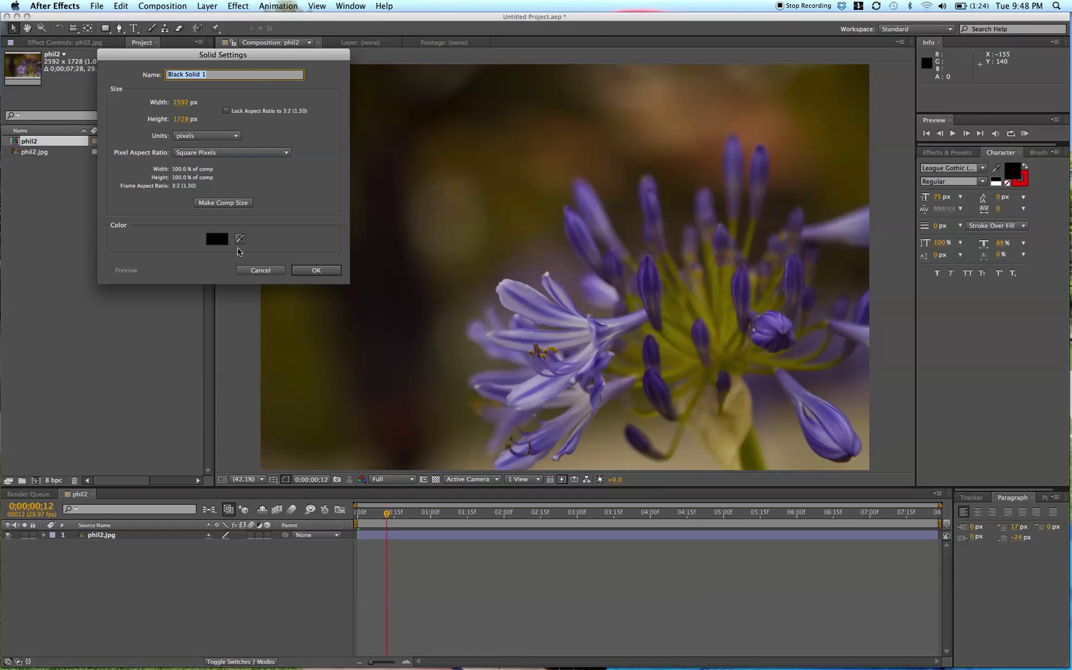
pyautogui.moveTo(283, 55); pyautogui.dragTo(540, 164)
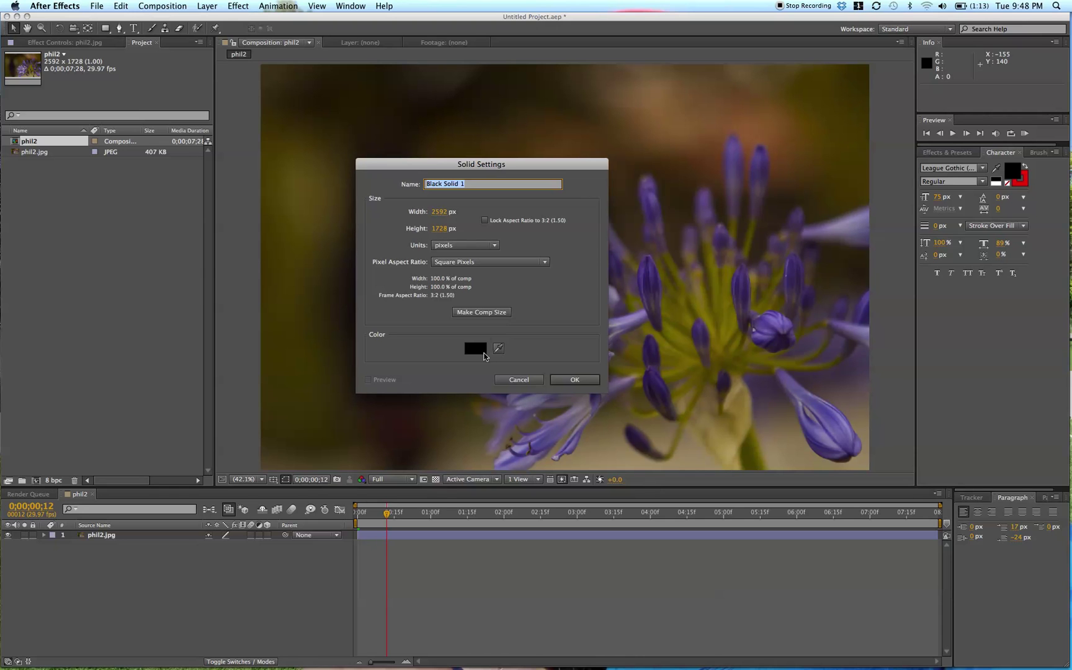
pyautogui.click(477, 349)
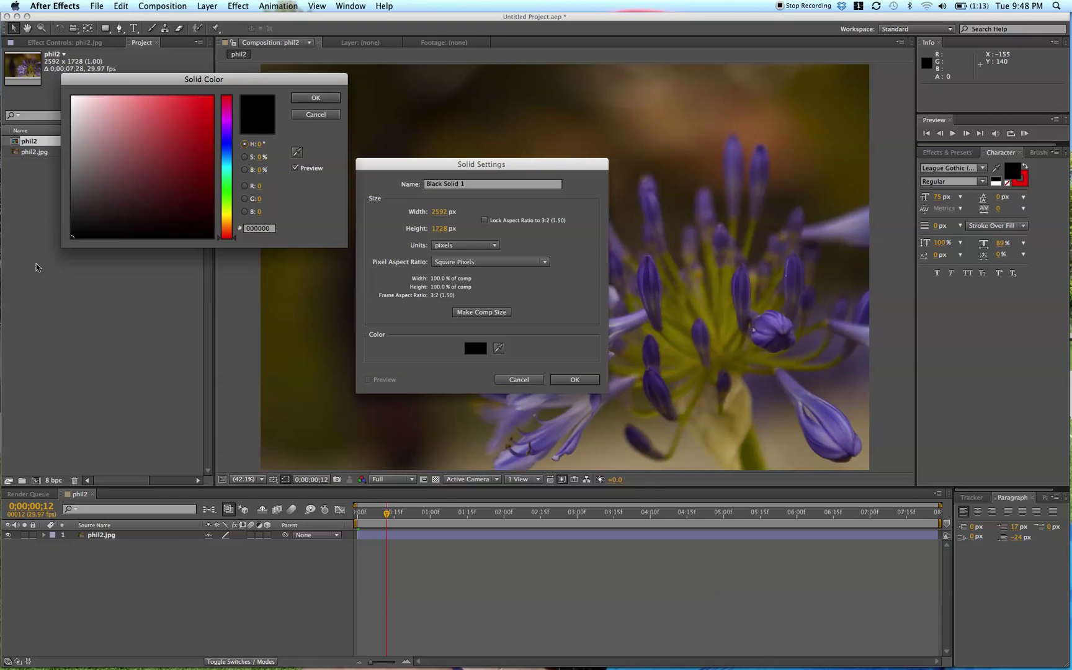
pyautogui.click(304, 98)
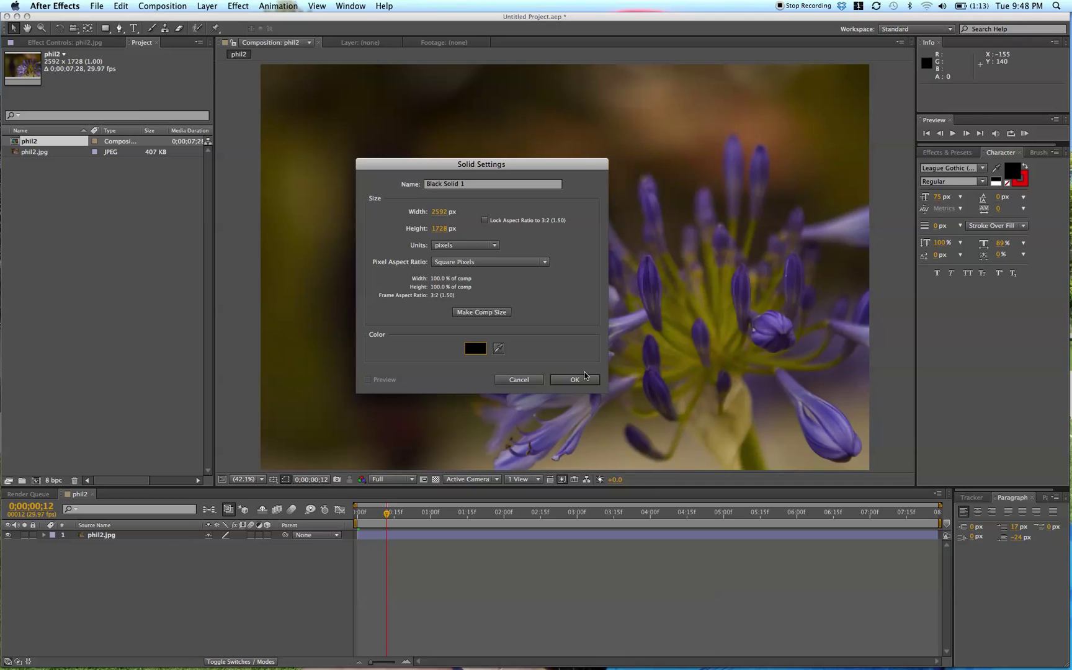
pyautogui.click(590, 379)
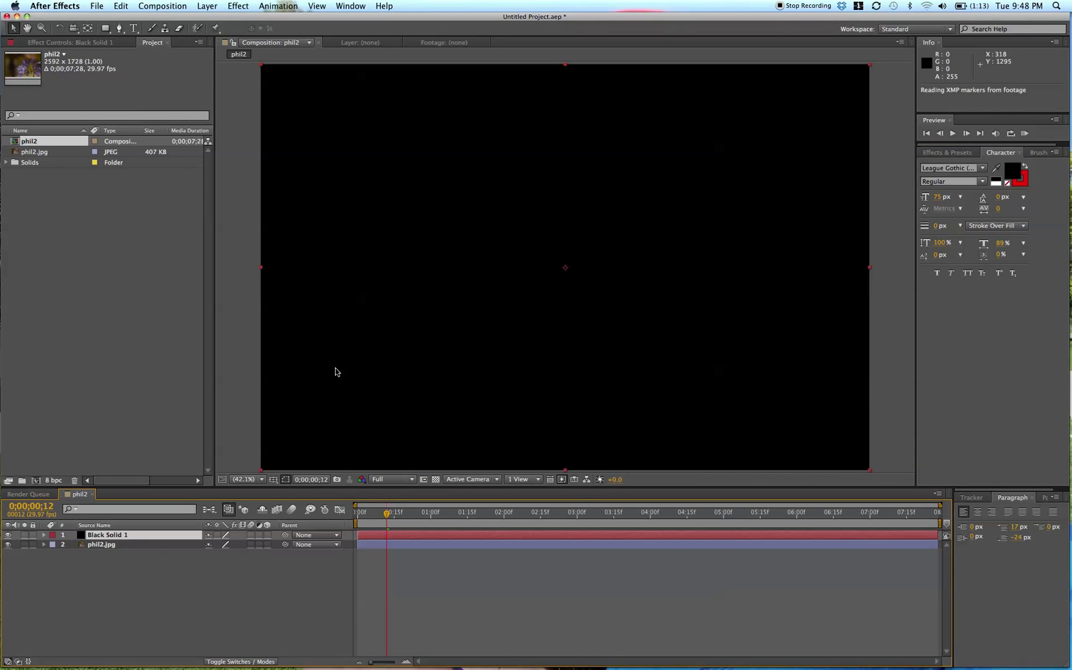
# Step: Add a full-frame ellipse mask, Mask 1, to Black Solid 1 using the Ellipse Tool
pyautogui.click(109, 31)
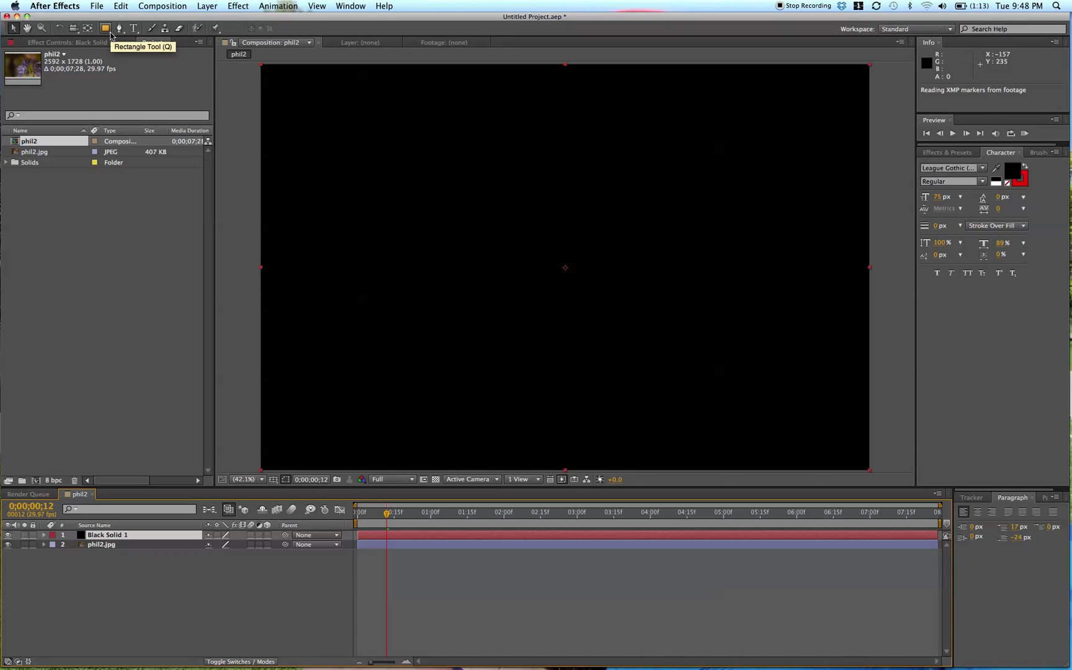
pyautogui.click(107, 30)
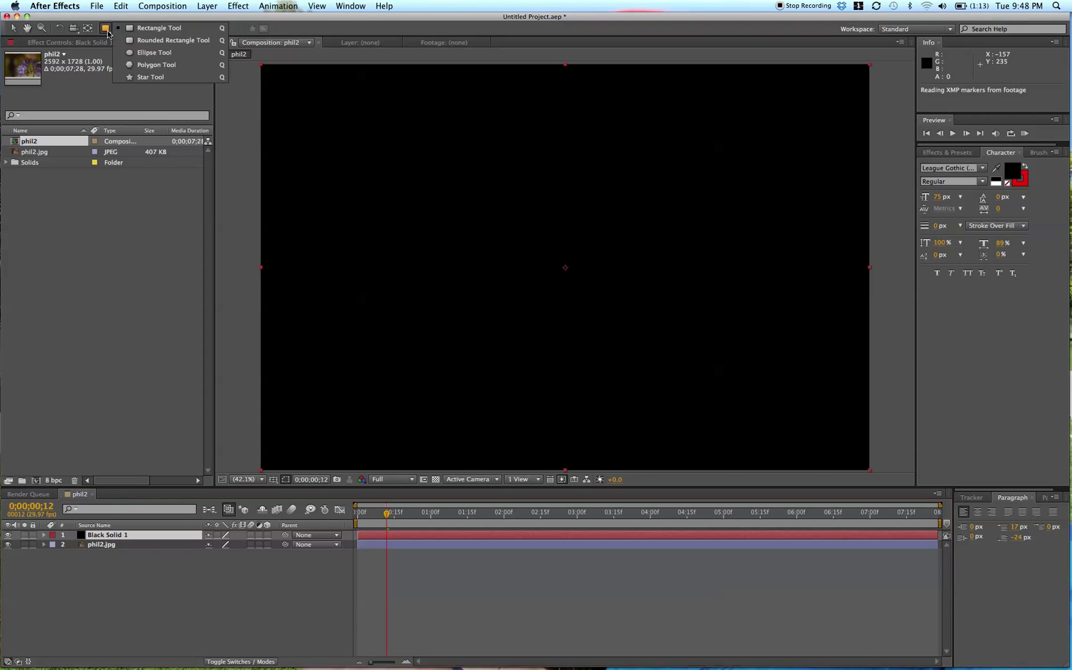
pyautogui.click(144, 51)
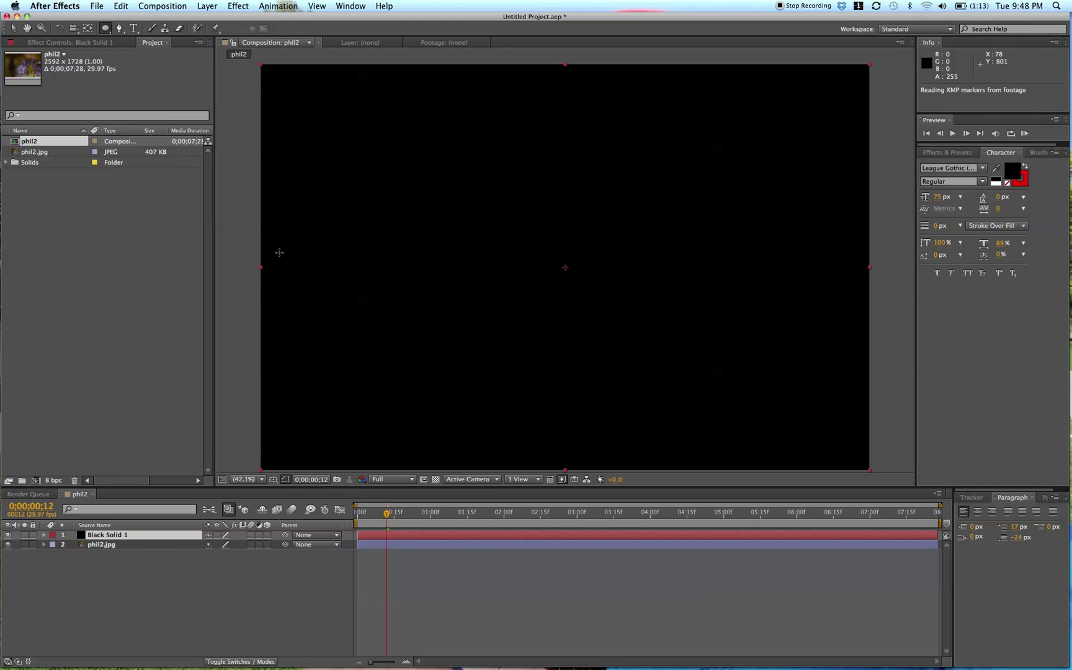
pyautogui.doubleClick(105, 30)
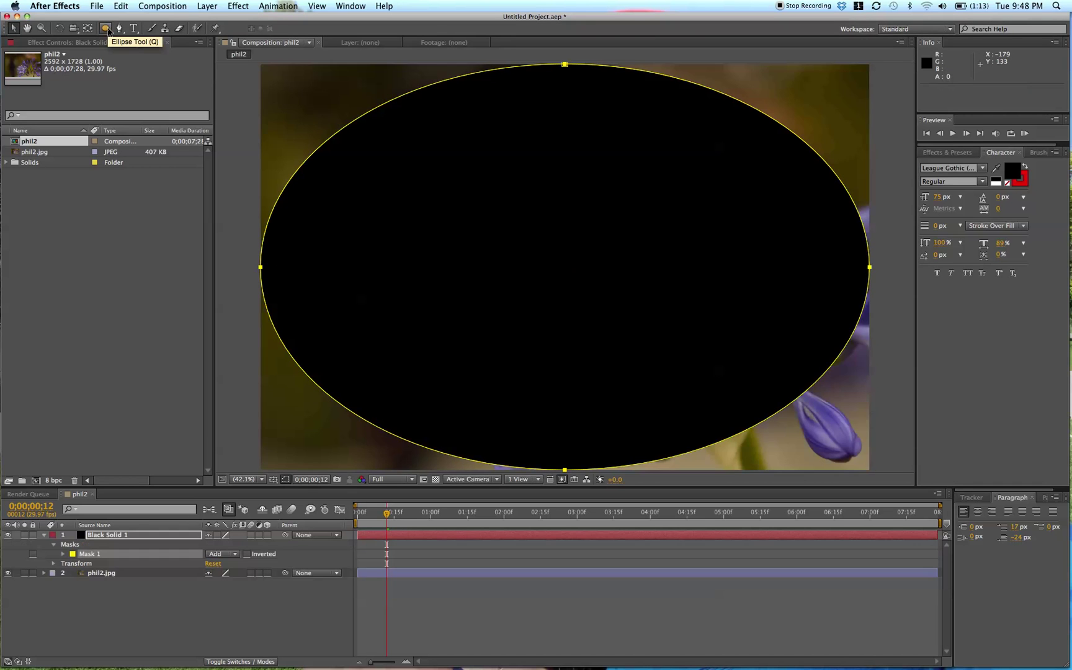
pyautogui.press('v')
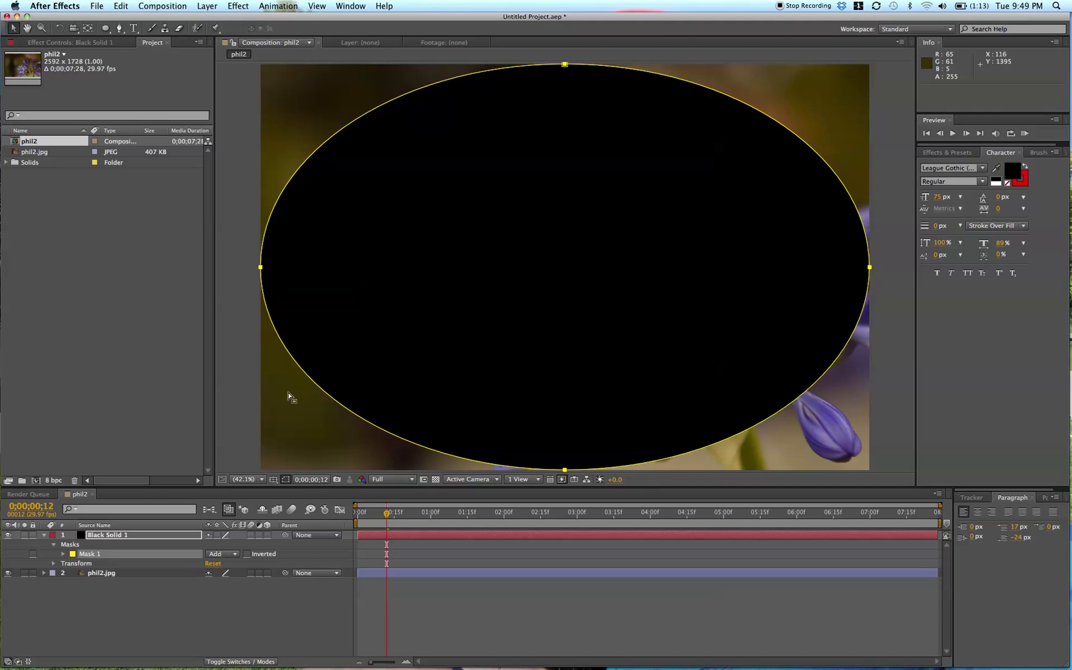
# Step: Twirl Black Solid 1's properties closed and open again to reveal its Masks
pyautogui.click(44, 535)
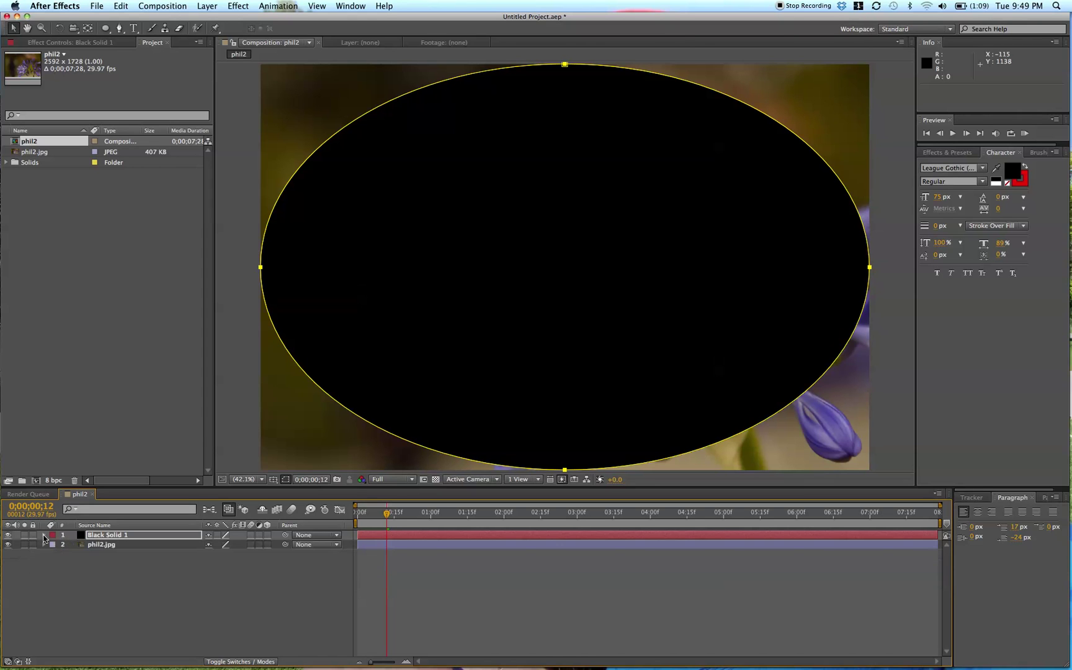
pyautogui.click(44, 536)
pyautogui.click(44, 536)
pyautogui.click(44, 536)
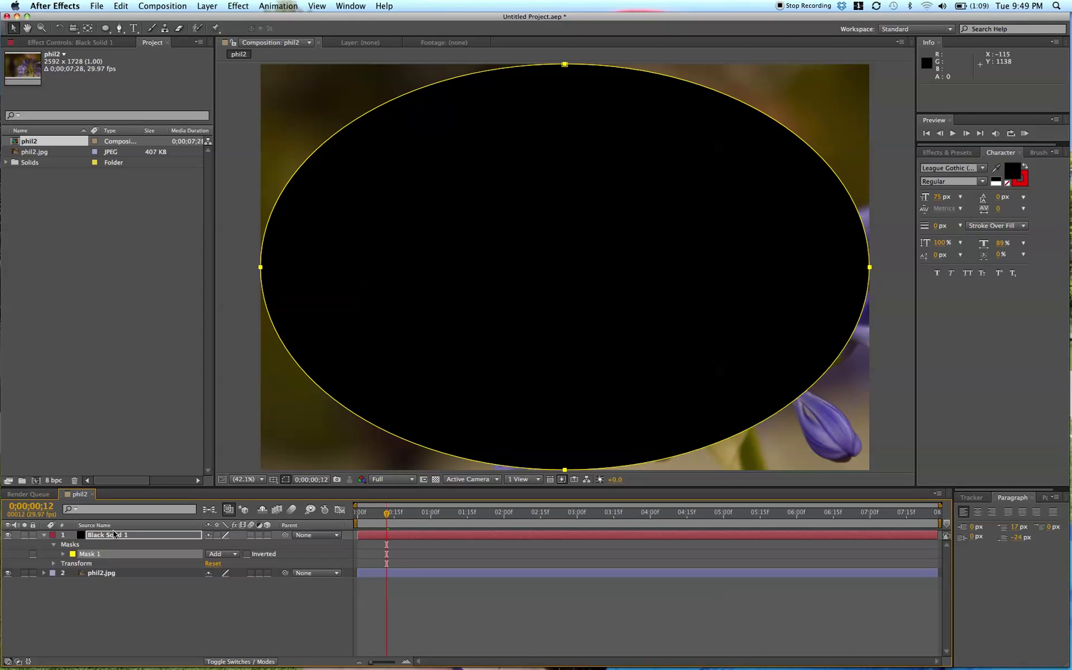
# Step: Switch Mask 1's mode to Subtract so the flower shows inside the oval with black corners
pyautogui.click(64, 554)
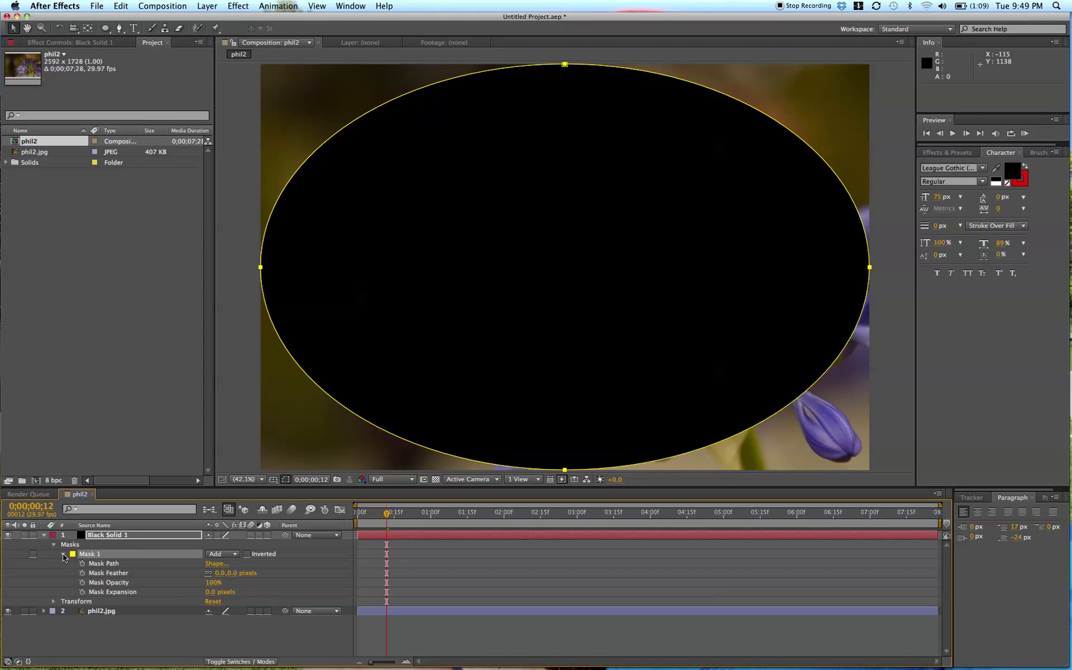
pyautogui.press('m')
pyautogui.press('m')
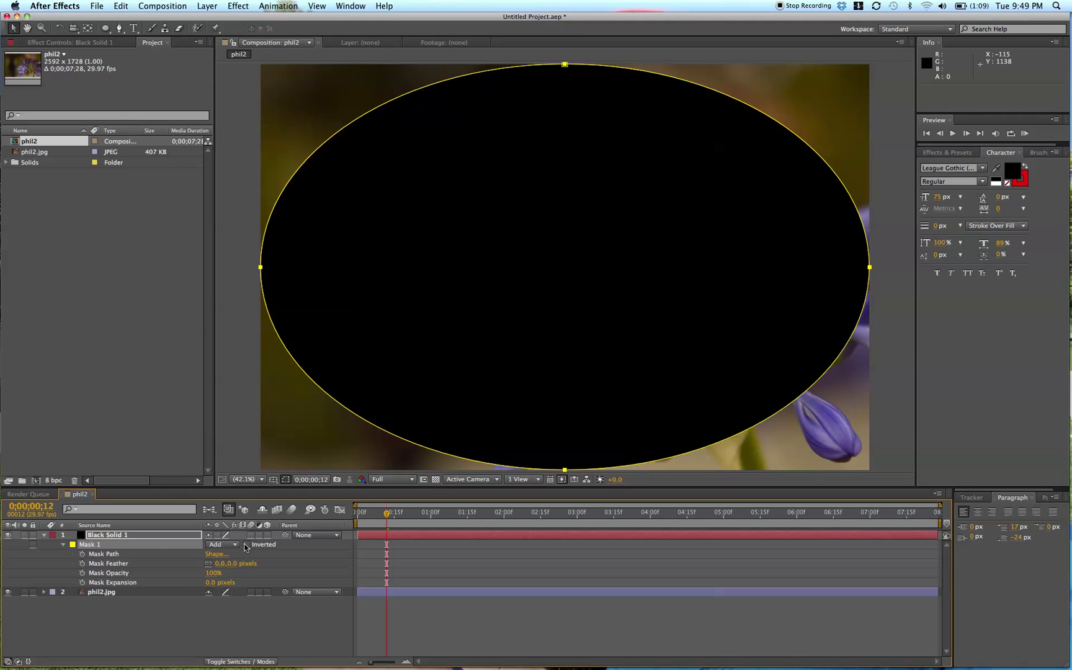
pyautogui.click(247, 545)
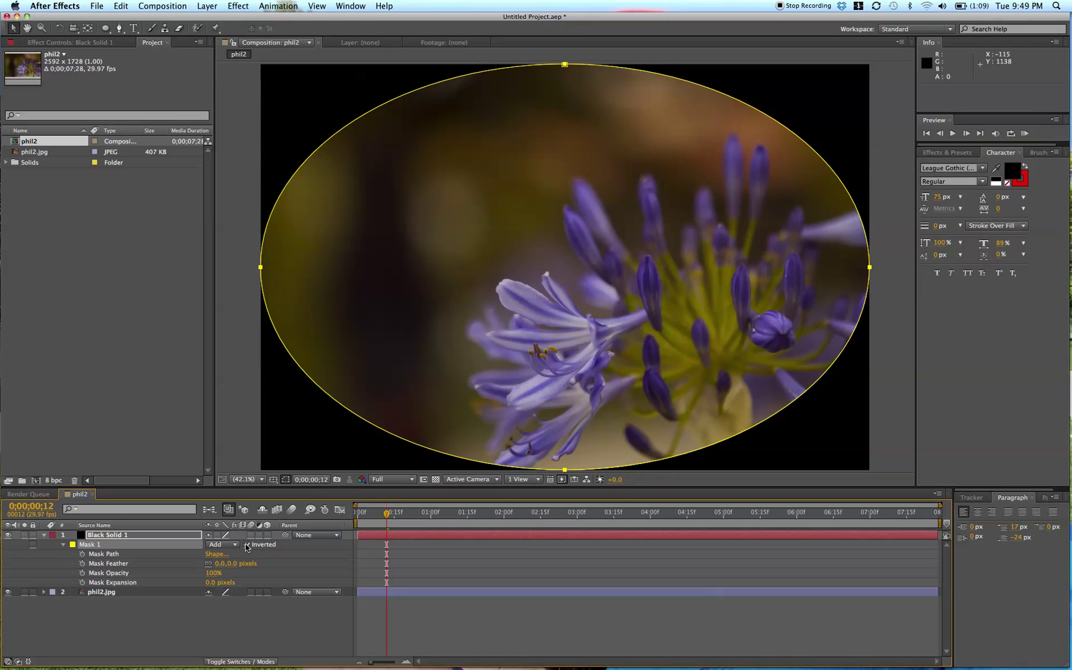
pyautogui.click(247, 545)
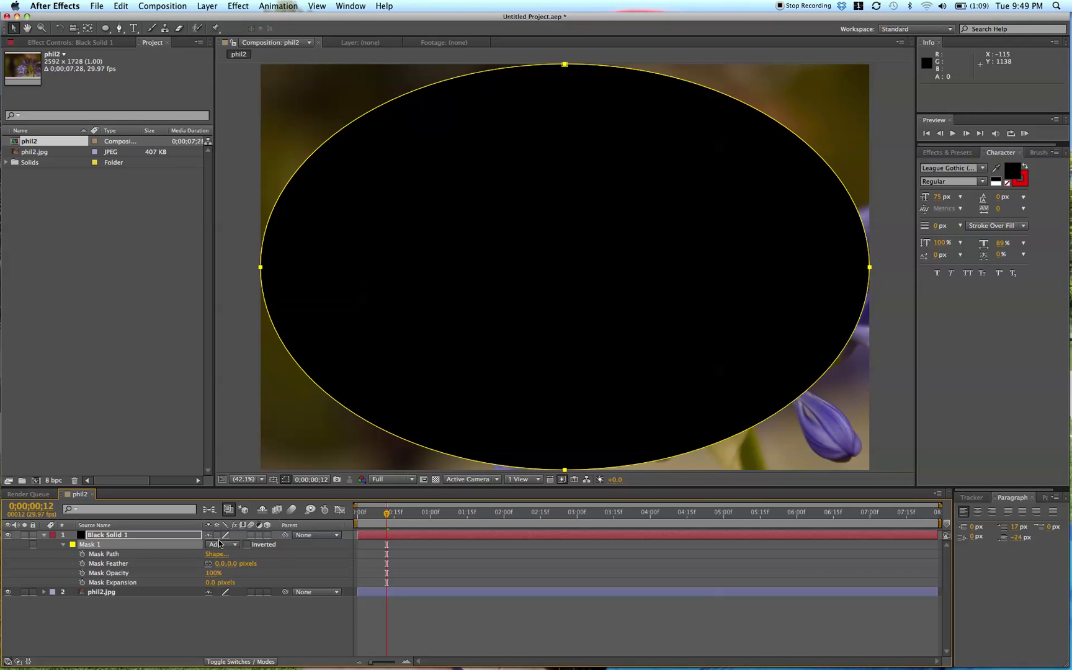
pyautogui.click(218, 545)
pyautogui.click(224, 576)
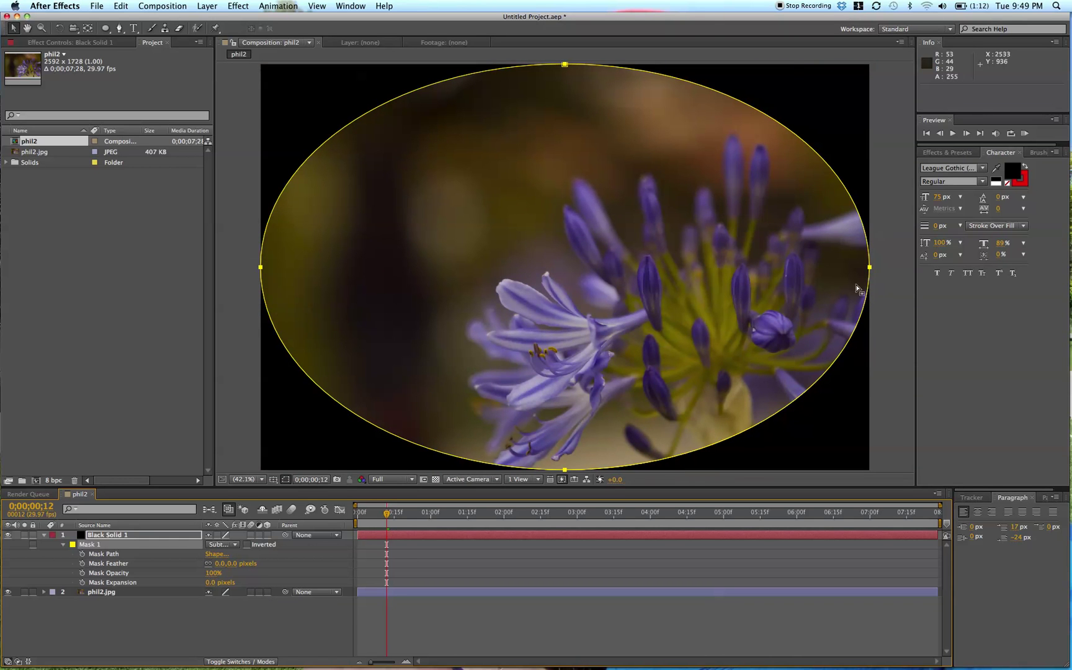
pyautogui.click(433, 537)
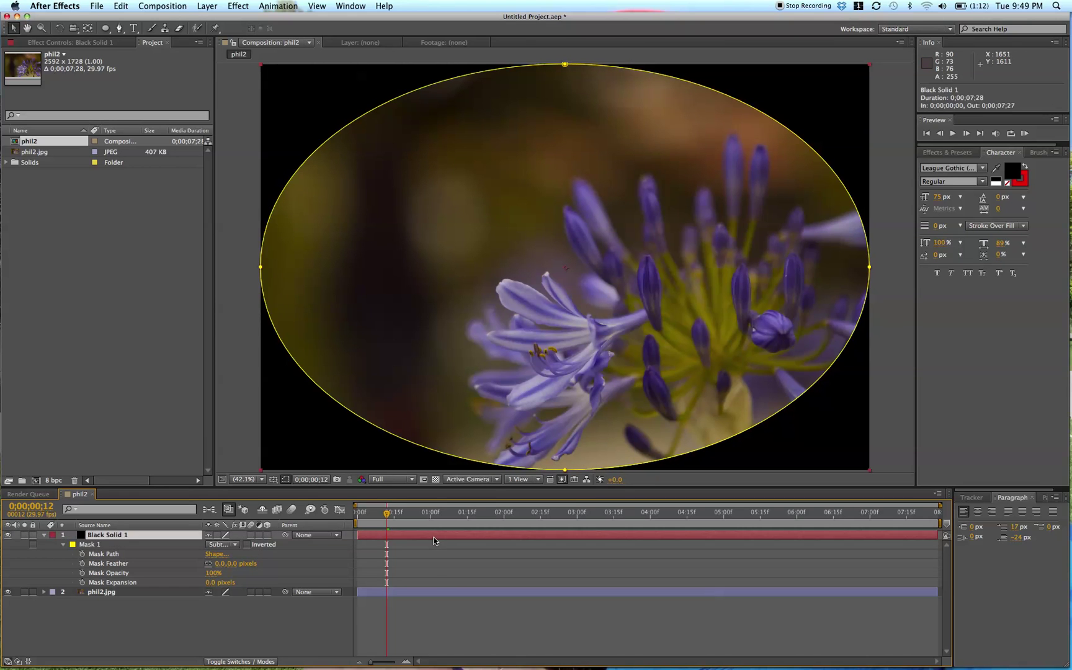
pyautogui.click(415, 548)
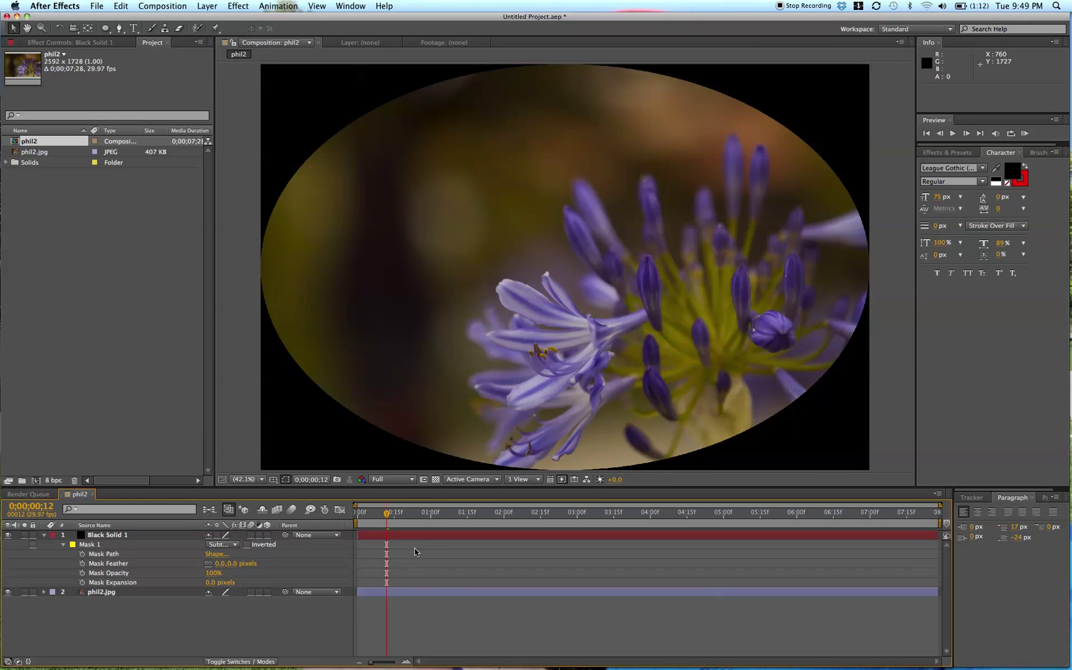
# Step: Set Mask 1's feather to 500 px to soften the vignette edge
pyautogui.click(382, 537)
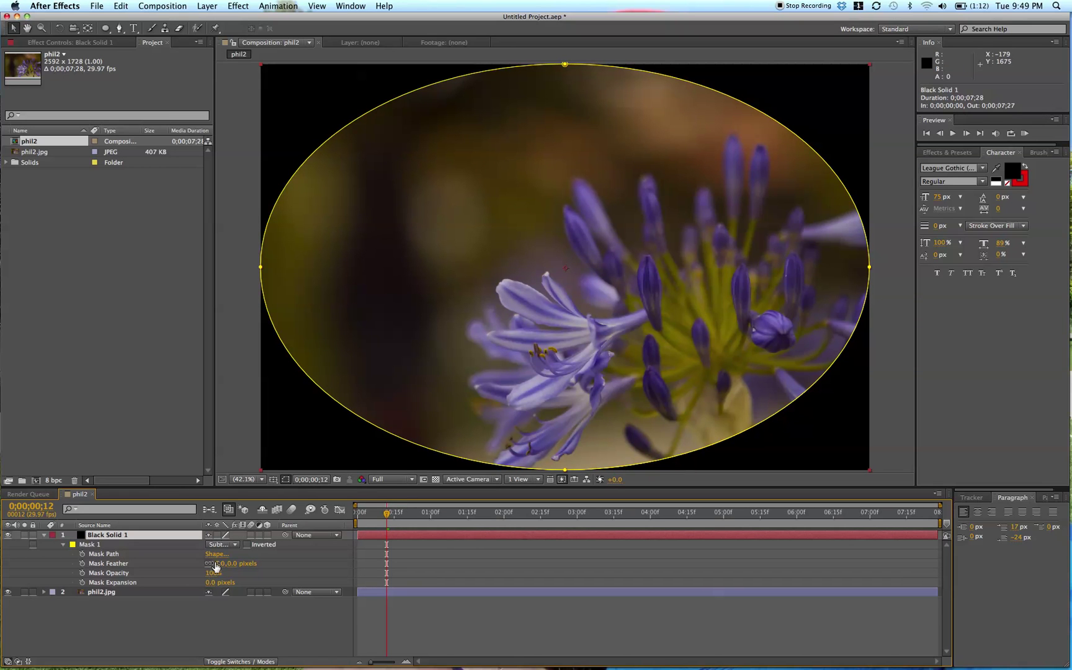
pyautogui.moveTo(216, 566); pyautogui.dragTo(491, 585)
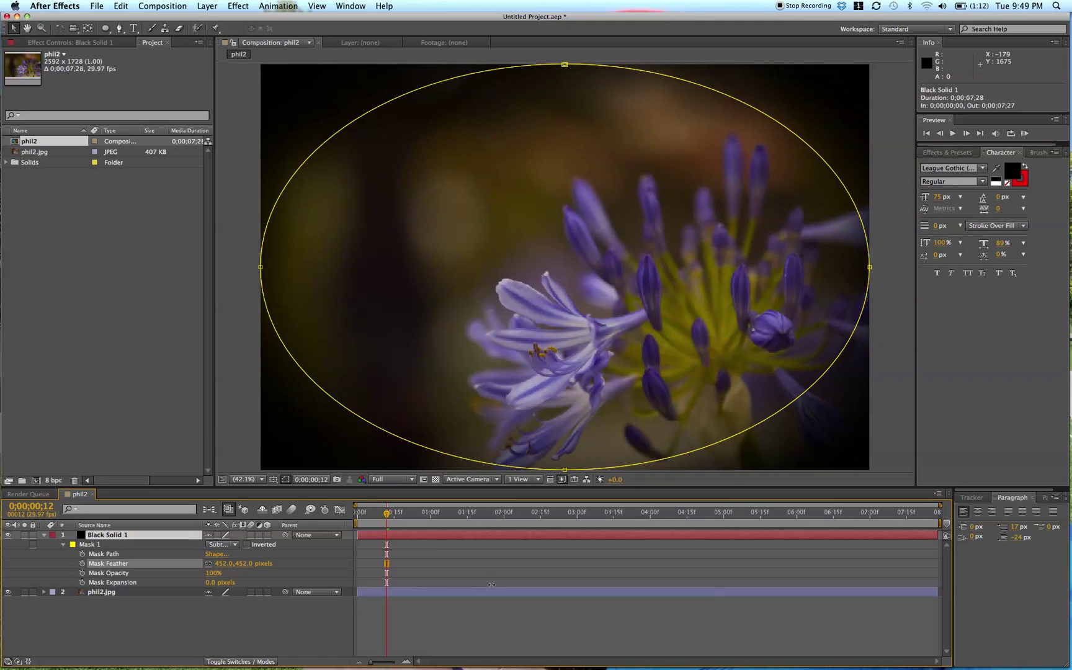
pyautogui.click(246, 564)
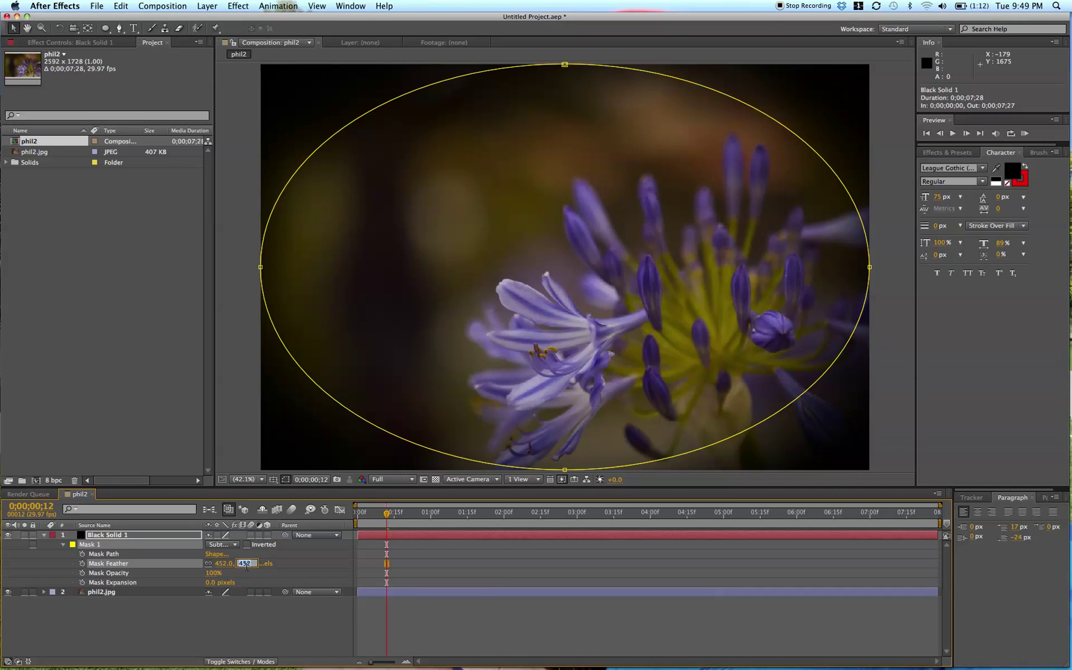
pyautogui.write('500')
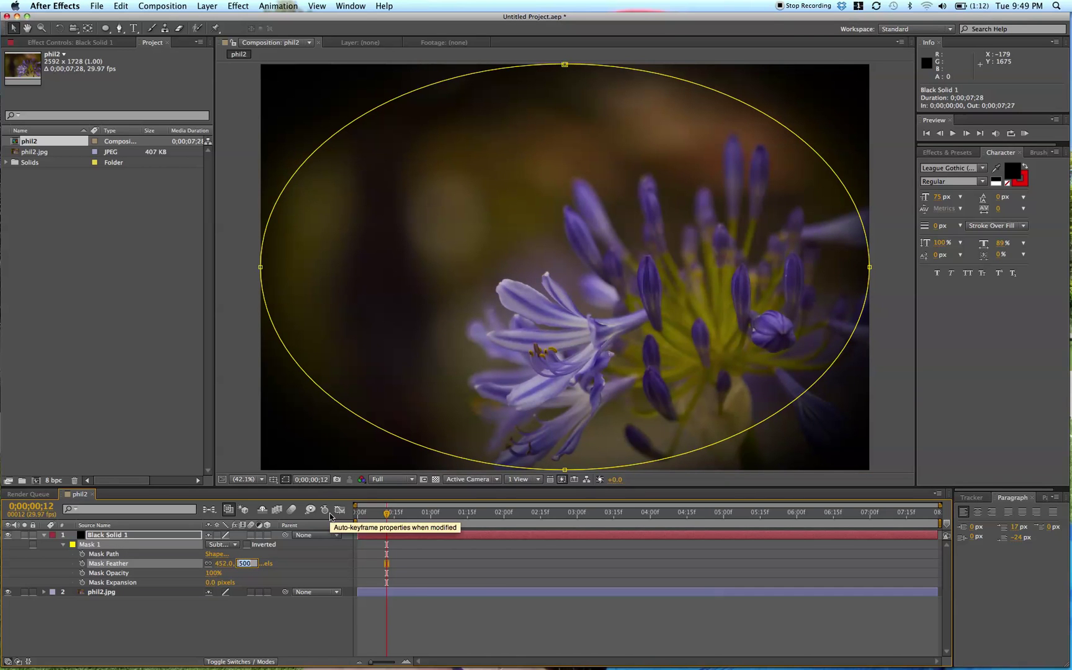
pyautogui.press('Return')
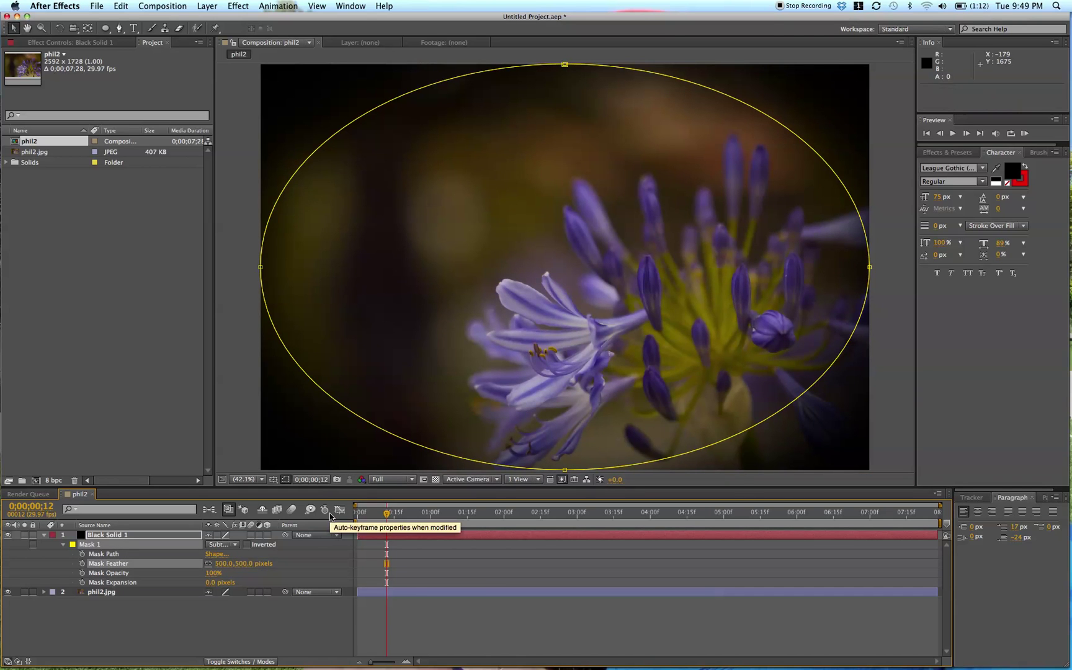
pyautogui.click(462, 561)
# Step: Expand Mask 1 outward to a 264 px mask expansion
pyautogui.click(400, 537)
pyautogui.click(292, 611)
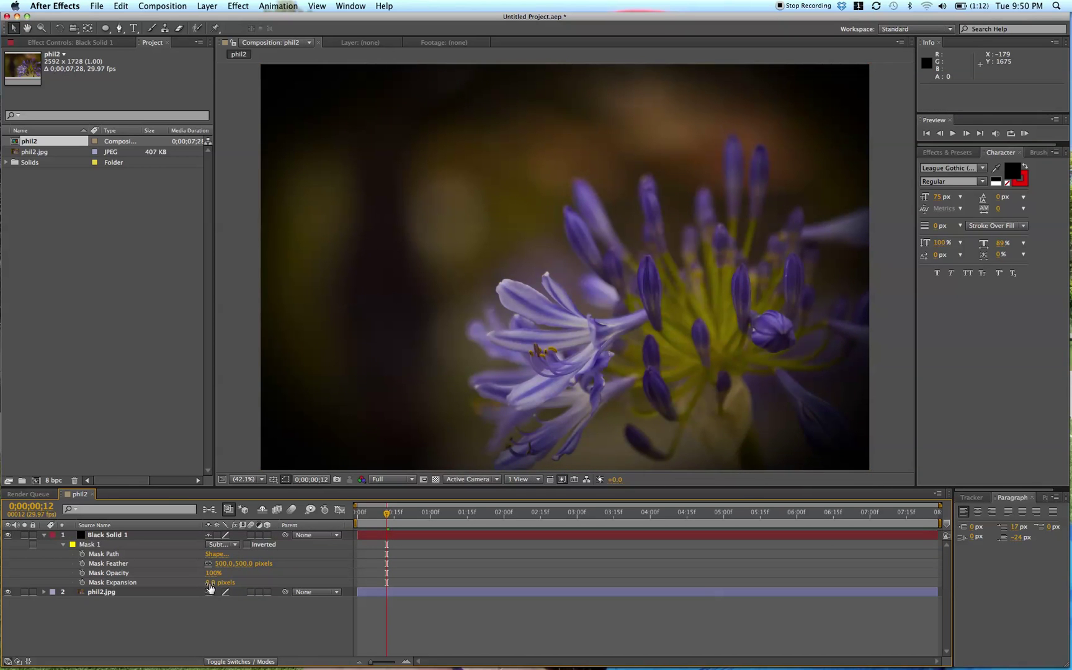
pyautogui.moveTo(210, 587); pyautogui.dragTo(420, 580)
pyautogui.click(464, 567)
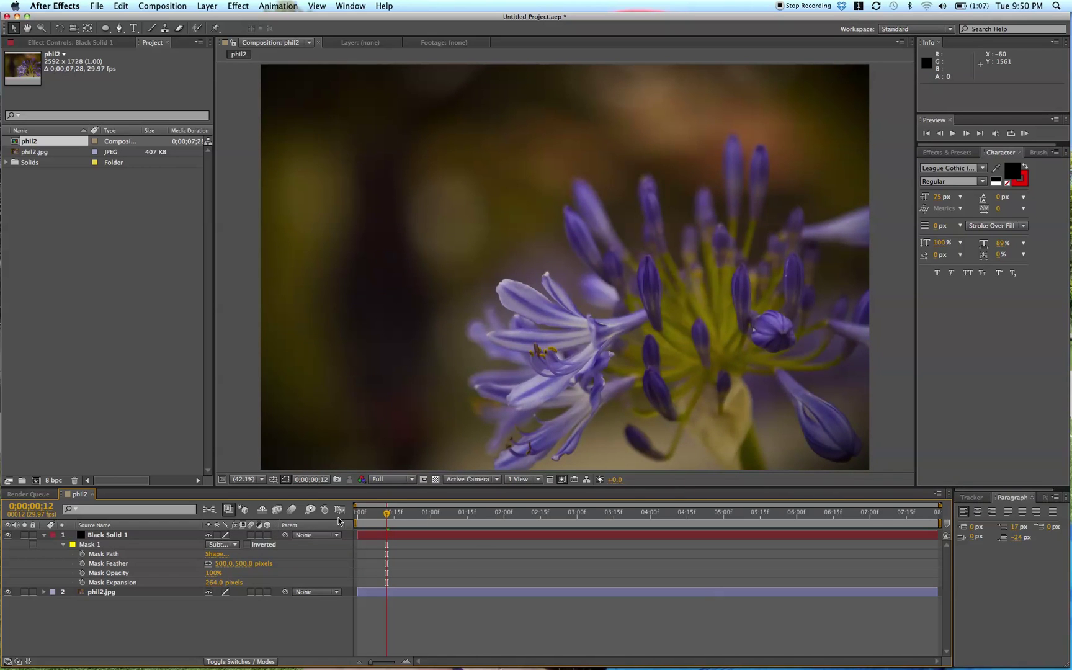
# Step: Undo a trial Mask Opacity change and set Black Solid 1's layer opacity to 50%
pyautogui.moveTo(213, 572)
pyautogui.mouseDown()
pyautogui.moveTo(188, 581)
pyautogui.moveTo(201, 580)
pyautogui.mouseUp()
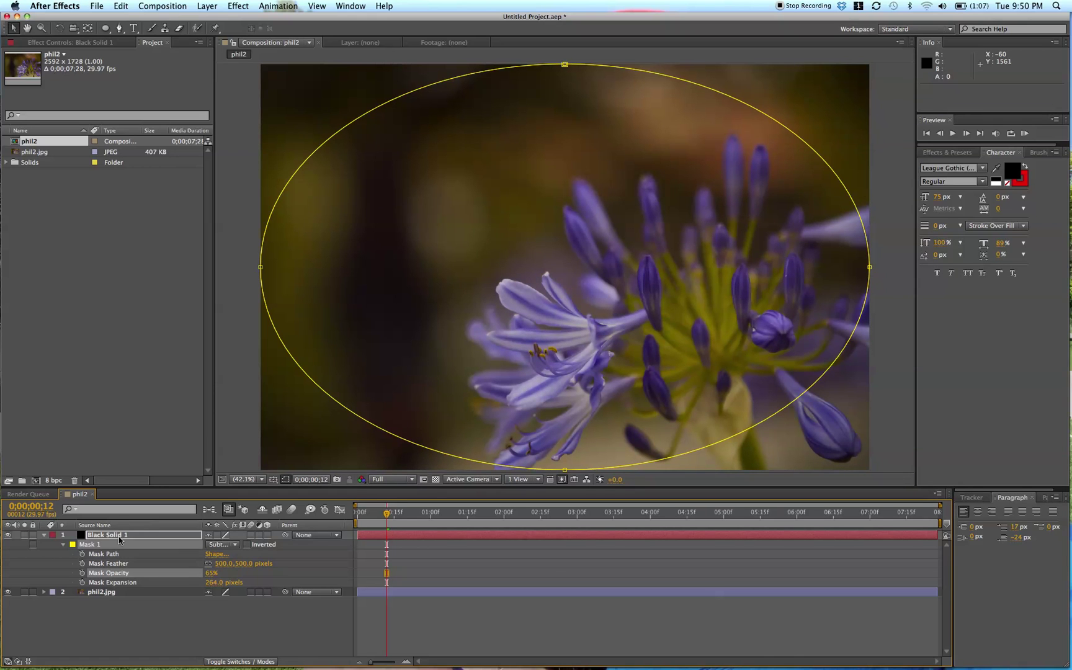
pyautogui.hotkey('ctrl', 'z')
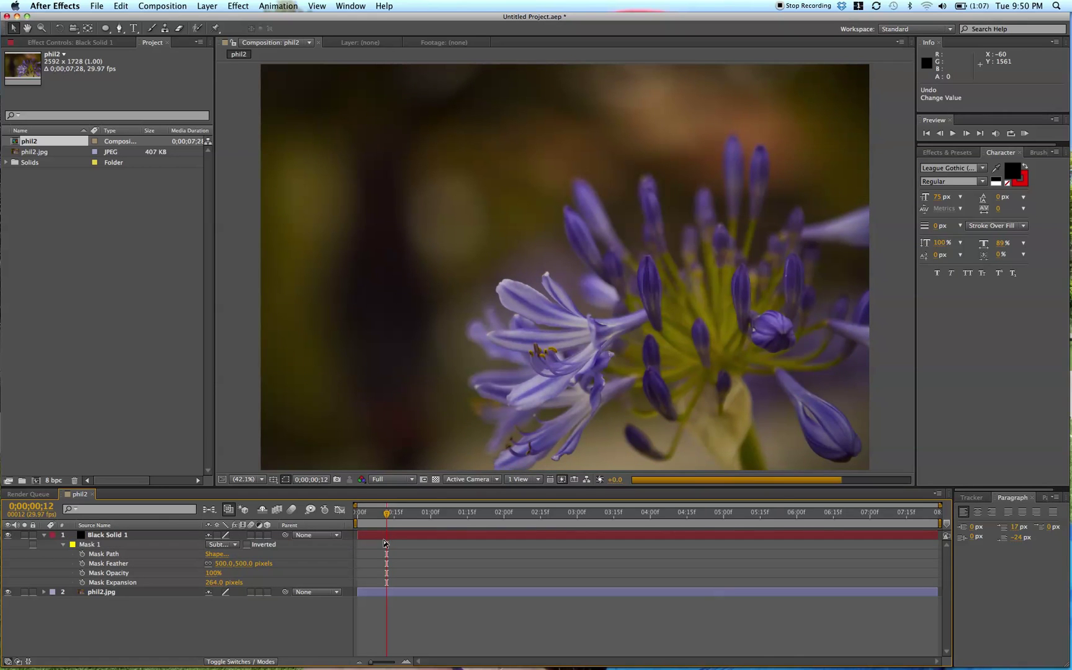
pyautogui.click(62, 546)
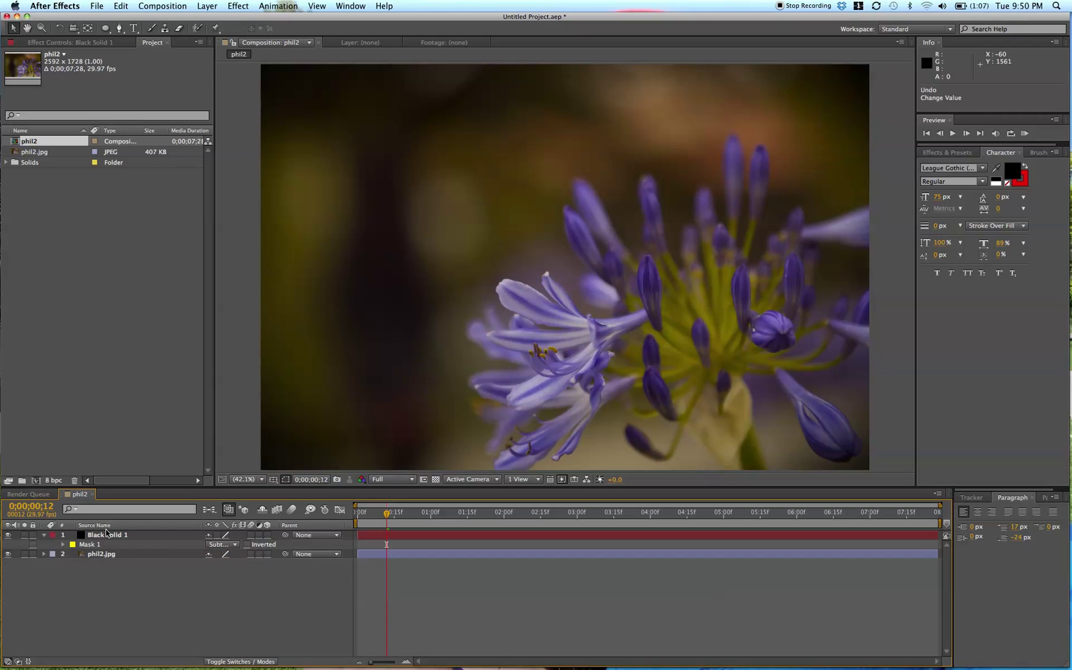
pyautogui.click(363, 536)
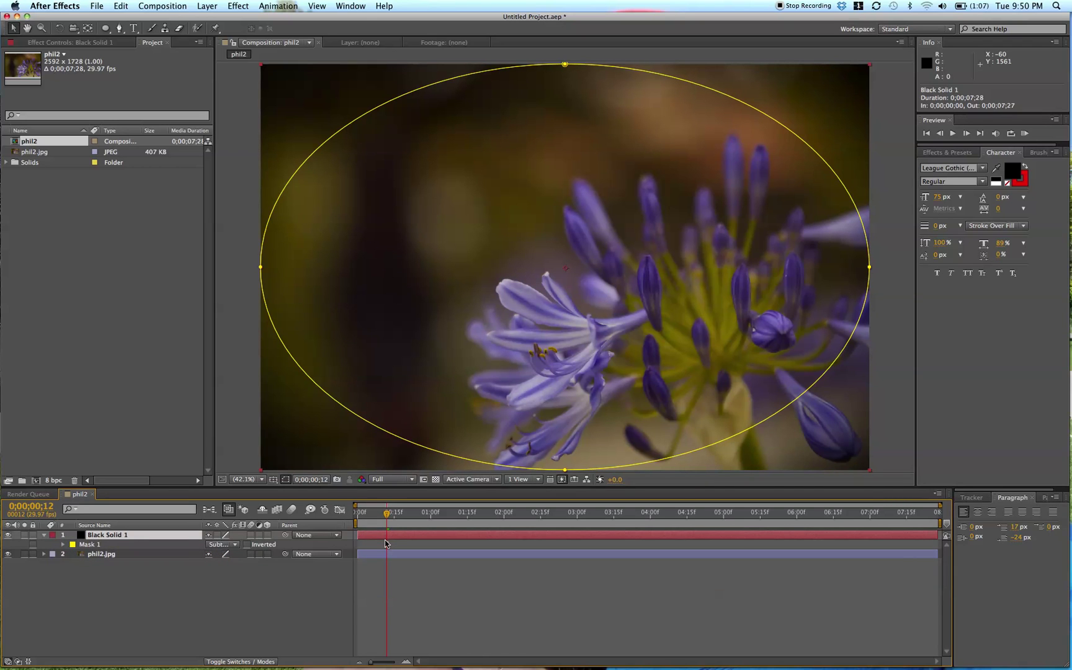
pyautogui.press('t')
pyautogui.click(213, 545)
pyautogui.write('50')
pyautogui.press('Return')
# Step: Toggle the black solid's visibility to compare the photo with and without the vignette
pyautogui.click(485, 611)
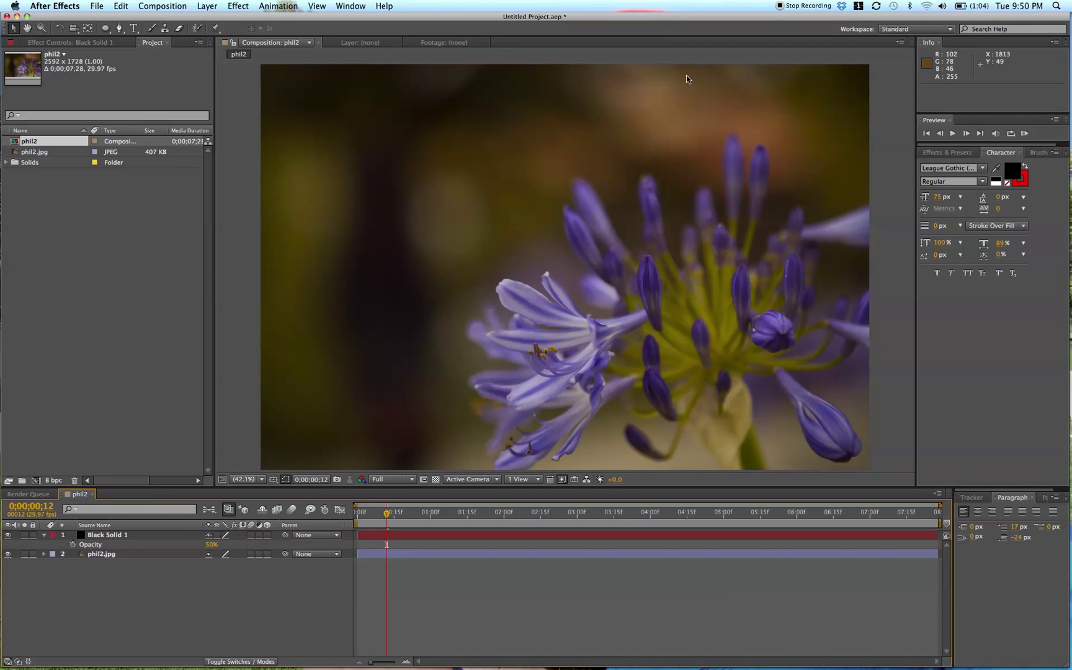
pyautogui.click(8, 535)
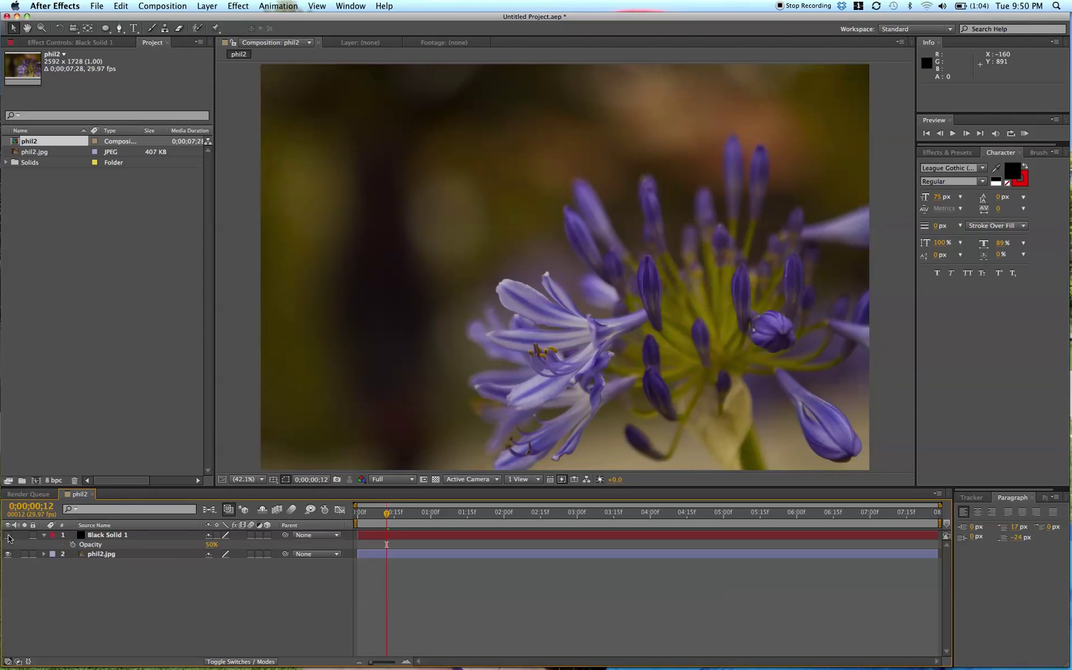
pyautogui.click(8, 535)
pyautogui.click(8, 536)
pyautogui.click(8, 535)
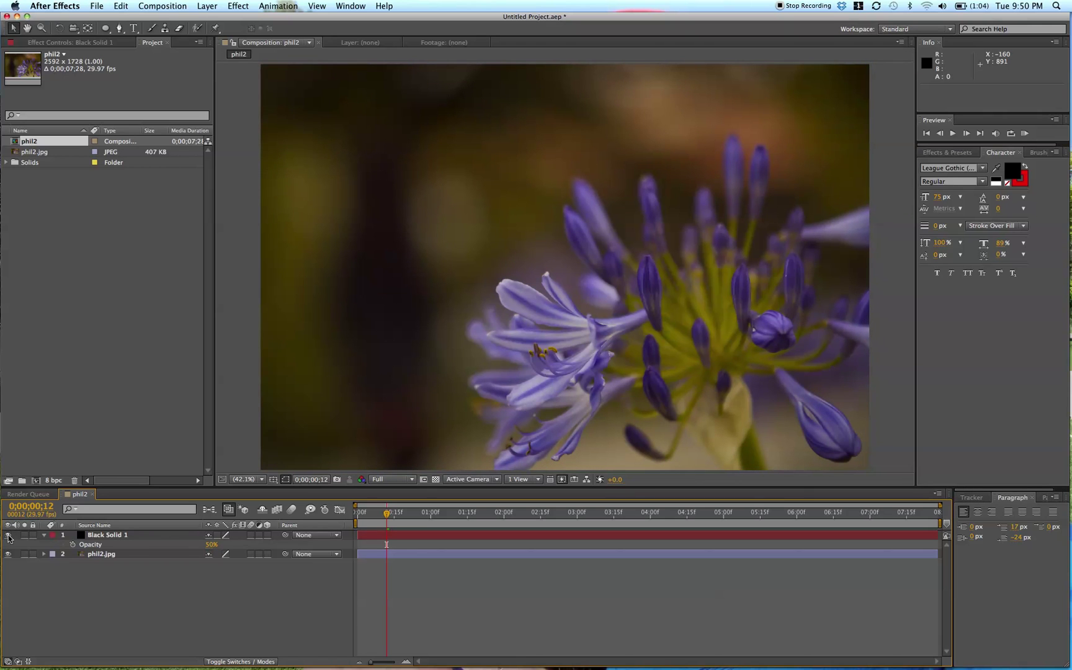
# Step: Raise Black Solid 1's opacity to 75%
pyautogui.click(211, 545)
pyautogui.press('Return')
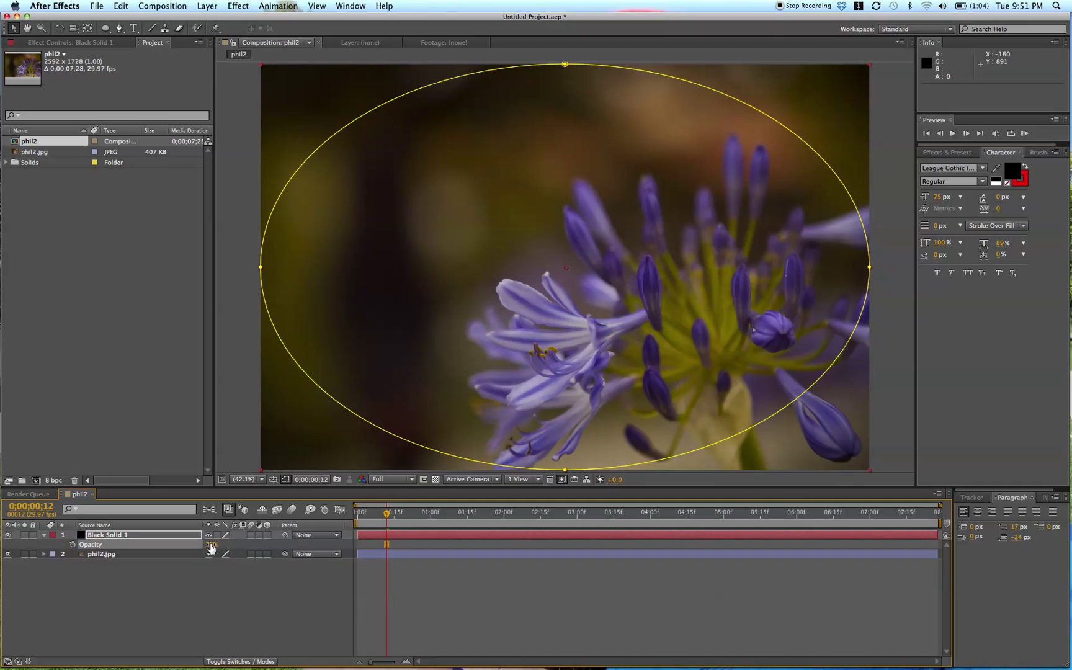
pyautogui.write('75')
pyautogui.click(292, 593)
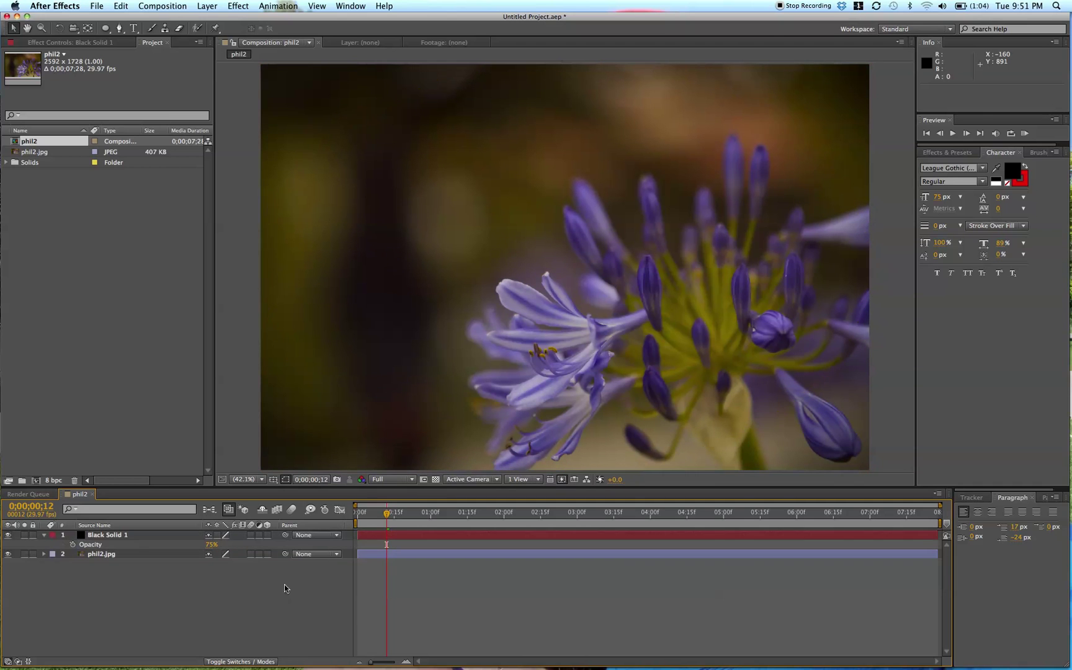
# Step: Toggle the vignette off and on to compare the photo with and without it
pyautogui.click(8, 537)
pyautogui.click(8, 537)
pyautogui.click(8, 537)
pyautogui.click(8, 537)
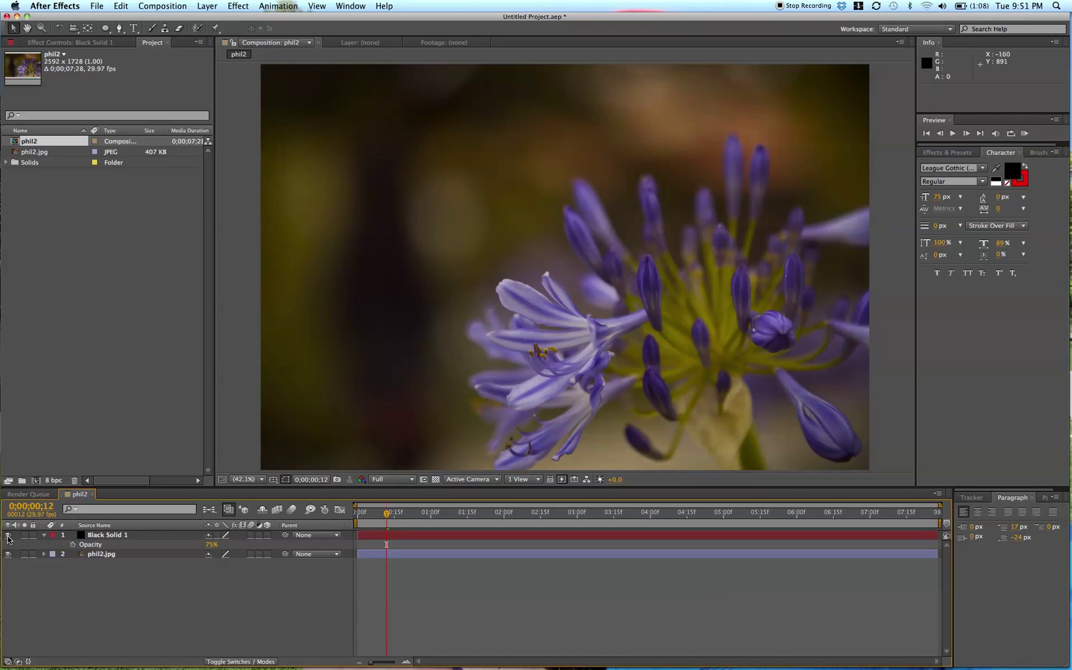
# Step: Increase Mask 1's feather to 740 px for a softer edge fade
pyautogui.click(143, 535)
pyautogui.press('m')
pyautogui.press('m')
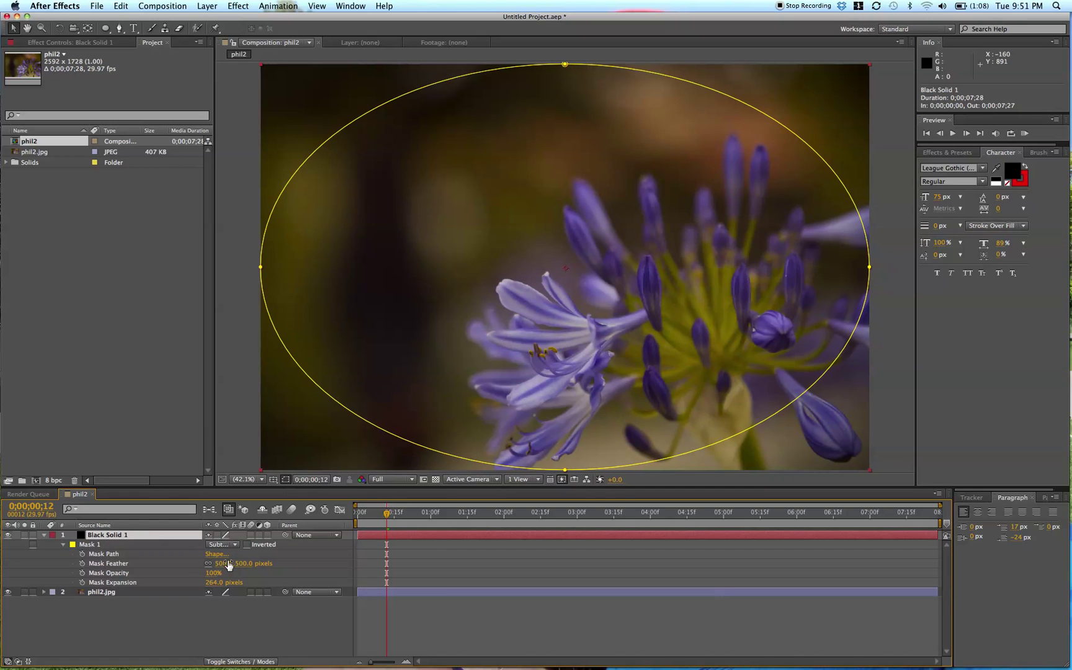
pyautogui.moveTo(226, 562); pyautogui.dragTo(342, 562)
pyautogui.click(407, 565)
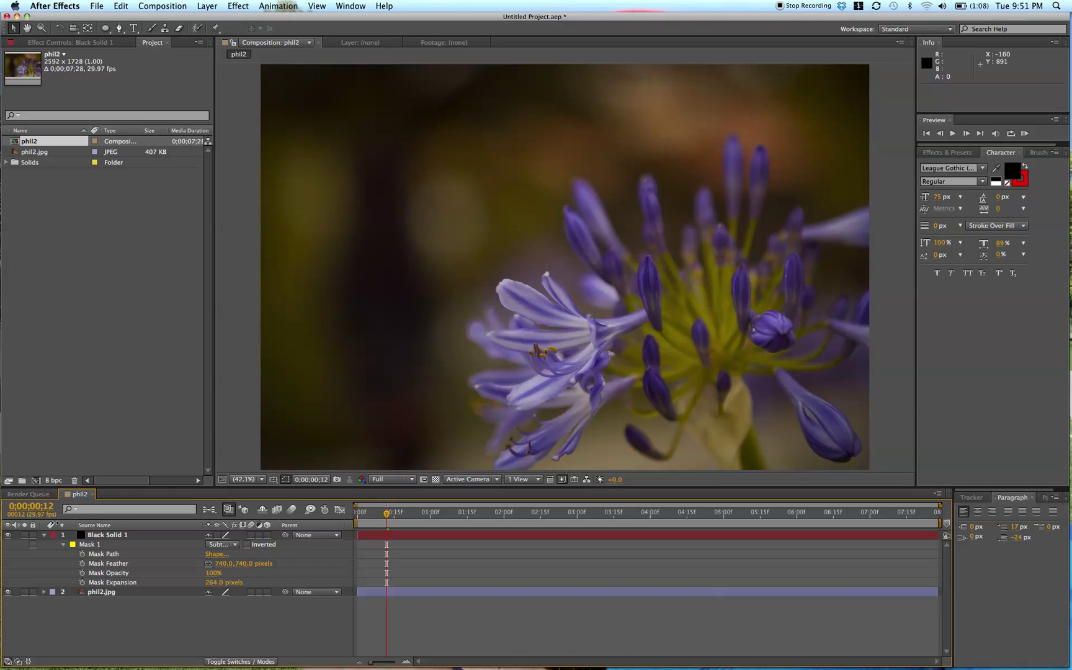
# Step: Collapse the black solid's properties and toggle the vignette again to judge the softer fade
pyautogui.click(44, 535)
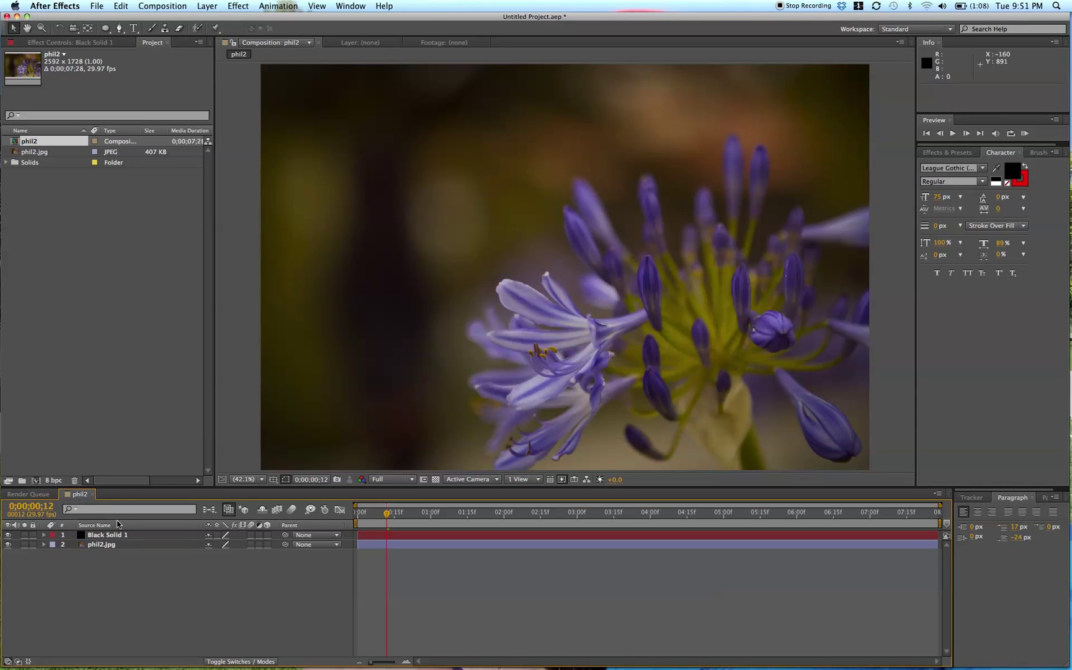
pyautogui.click(7, 535)
pyautogui.click(7, 535)
pyautogui.click(7, 535)
pyautogui.click(8, 535)
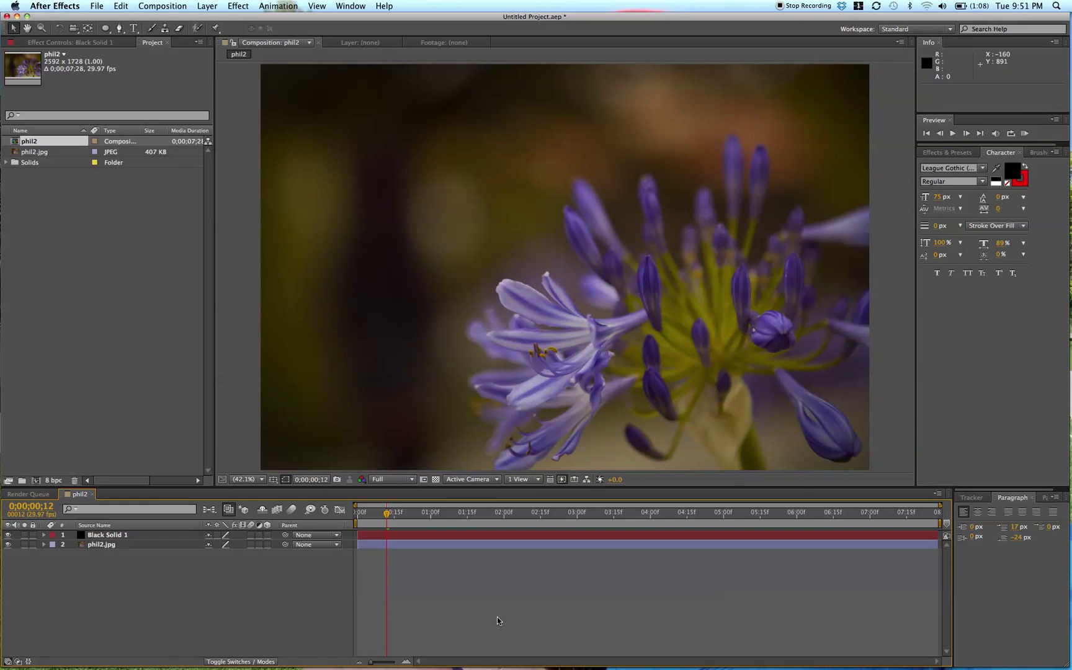